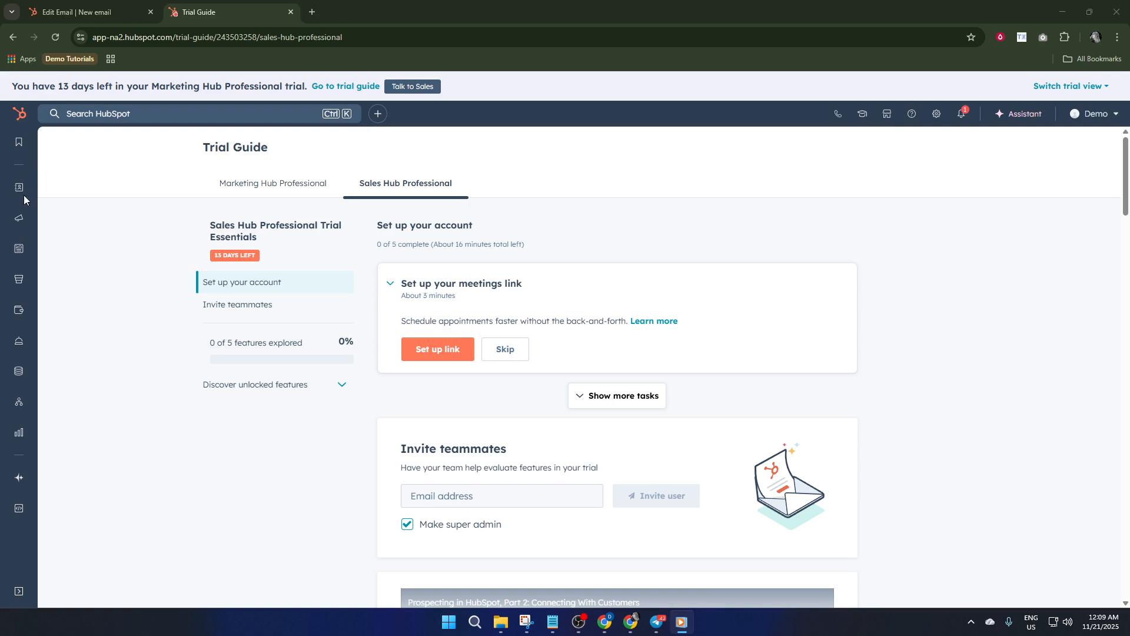
Start creating a new marketing email with the Automated sending method.
mouse_move(20, 200)
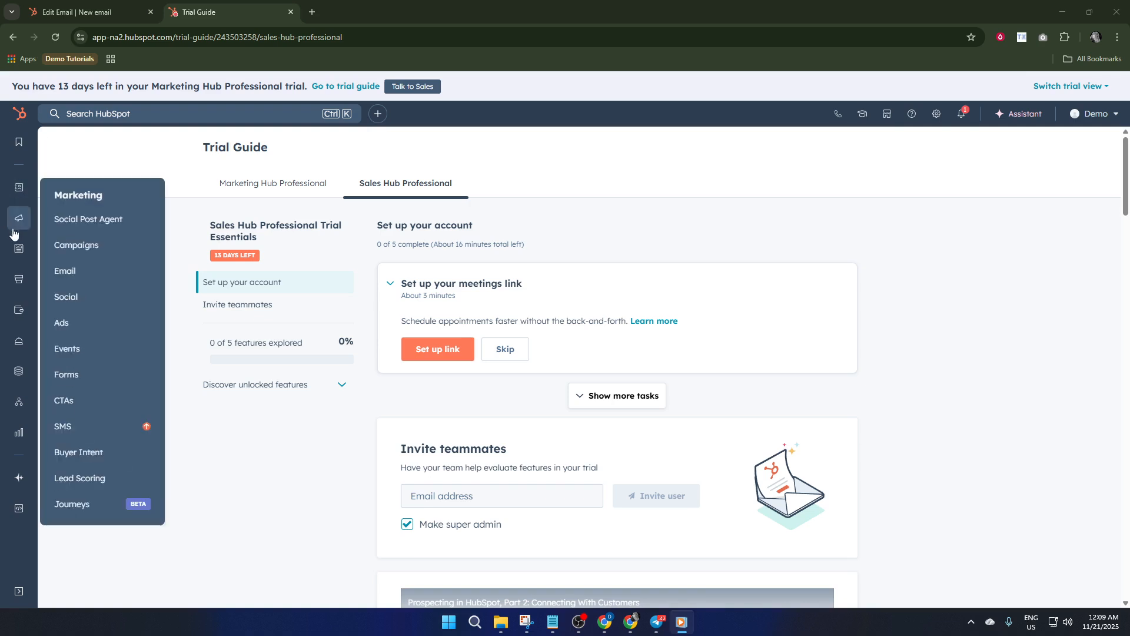
left_click(92, 274)
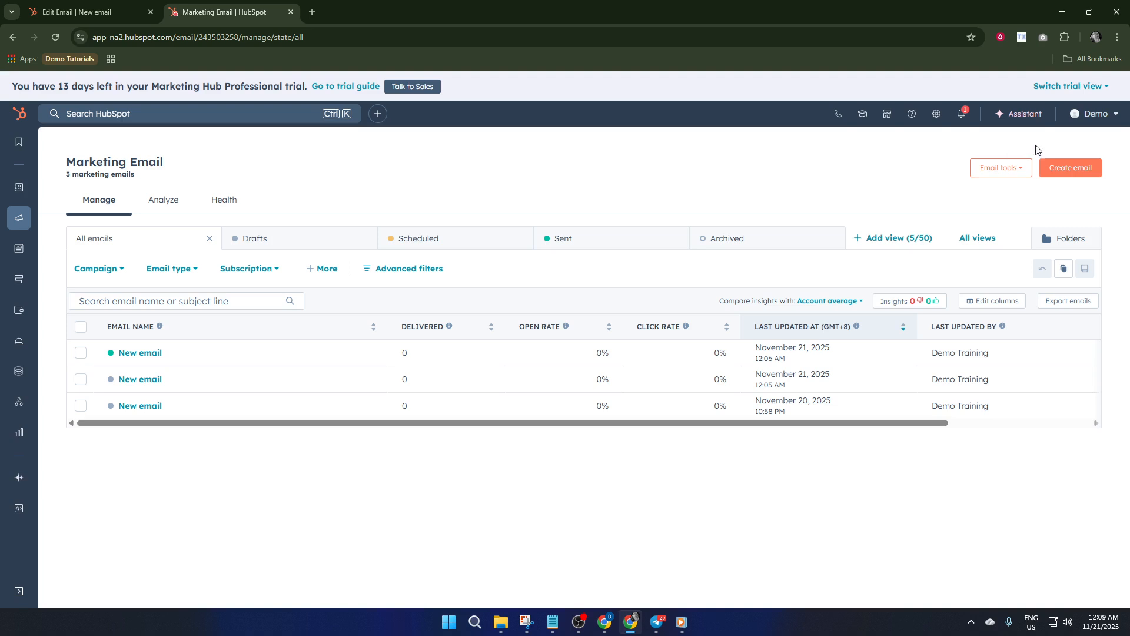
left_click(1068, 171)
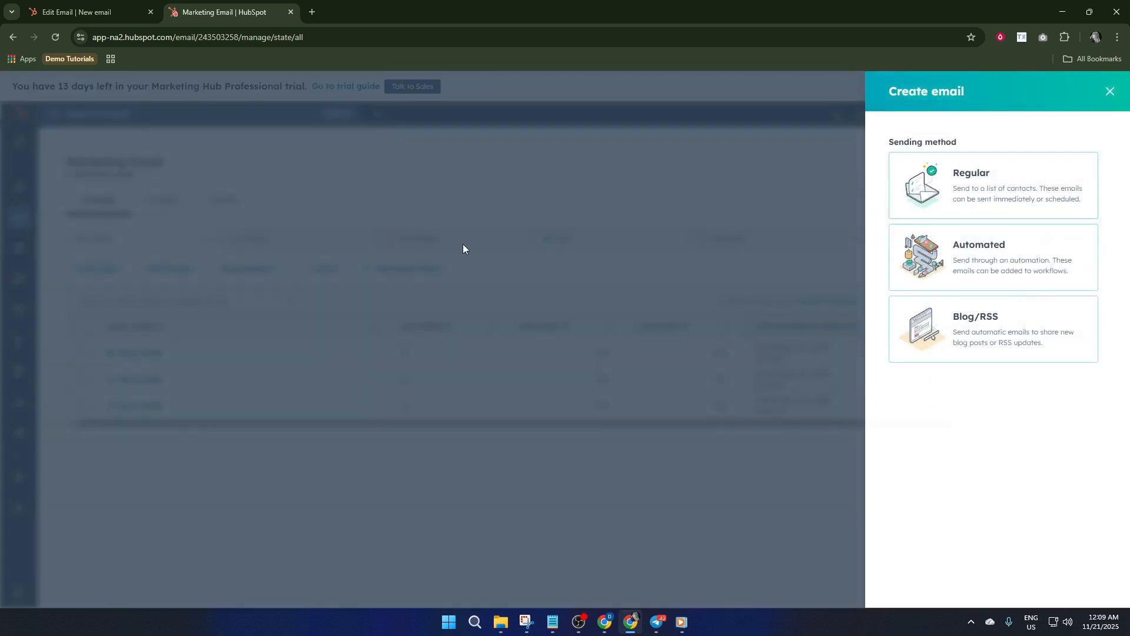
left_click(949, 272)
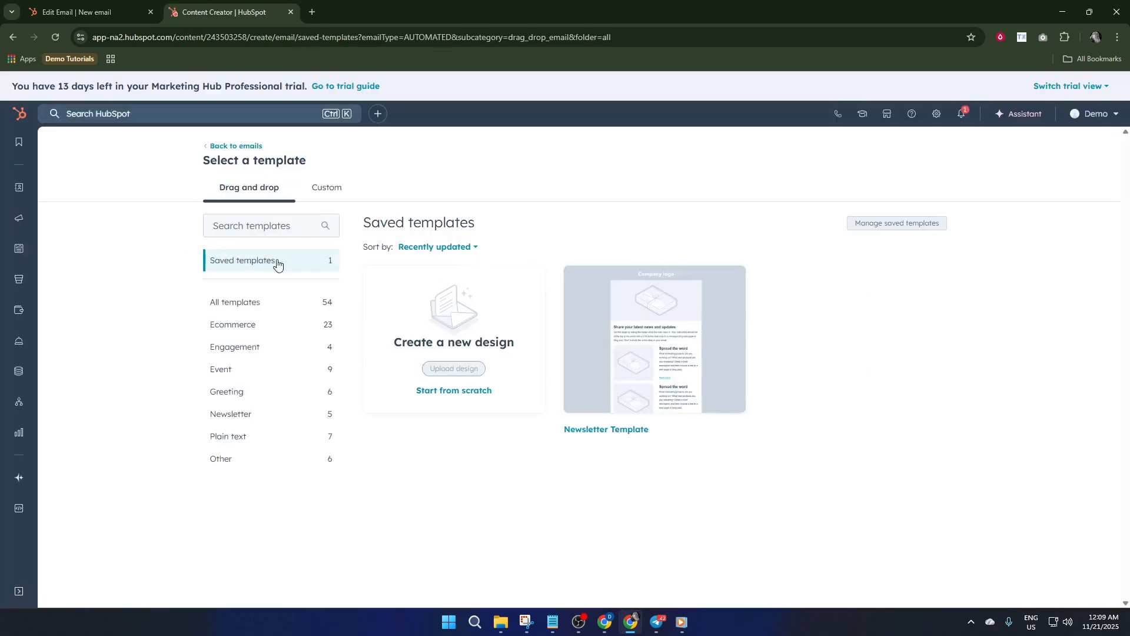
Show all drag-and-drop email templates and look through the available designs.
mouse_move(727, 398)
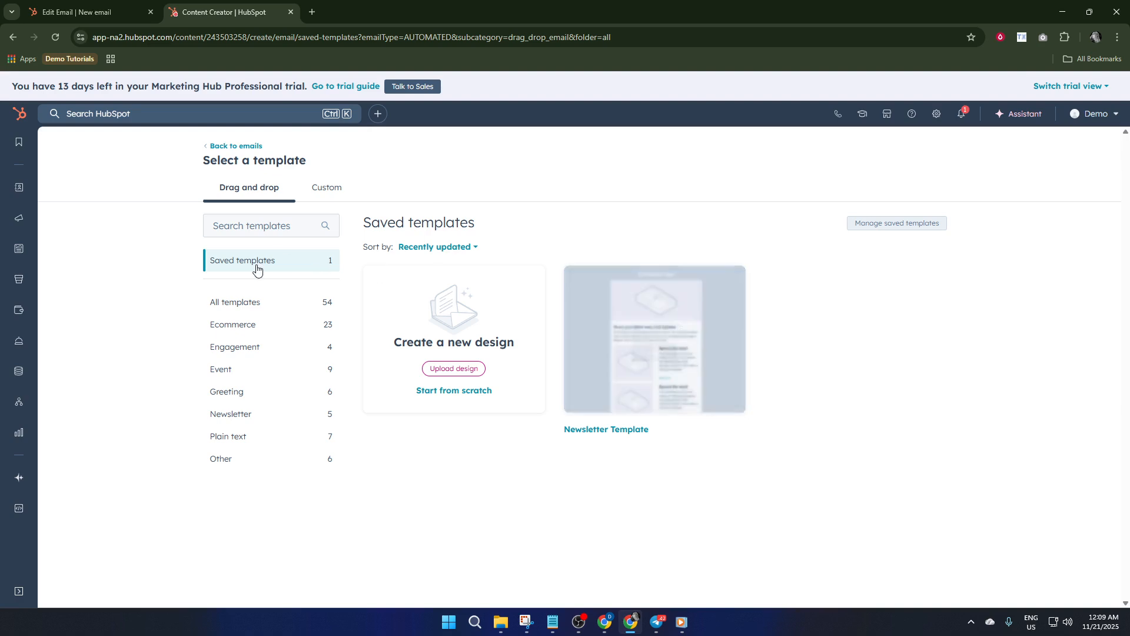
left_click(252, 304)
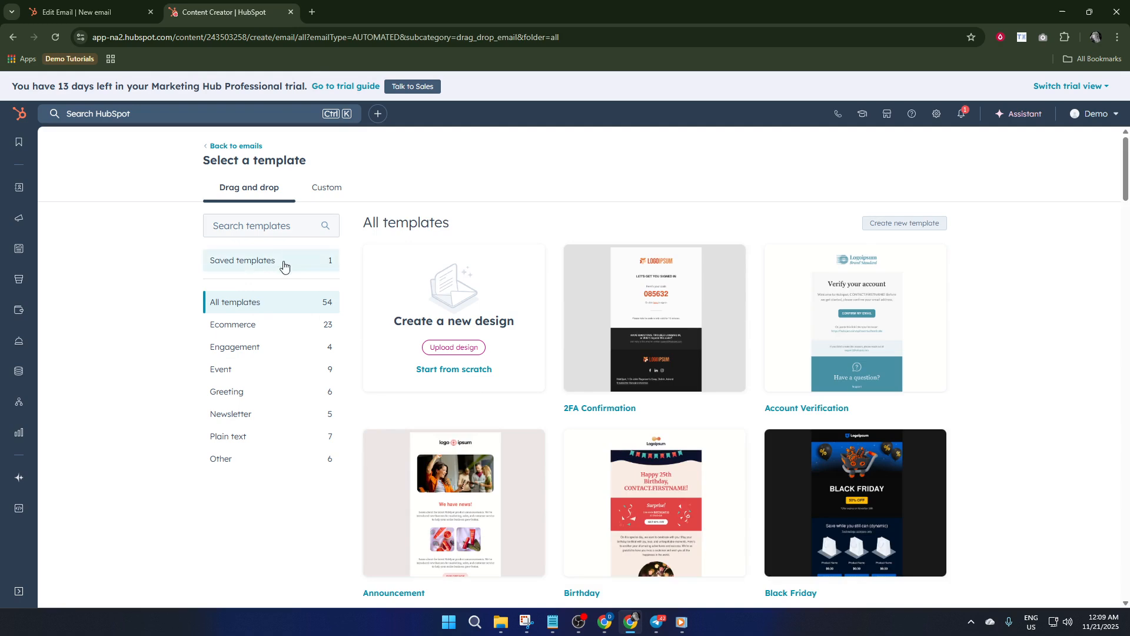
scroll(719, 341, "down", 3)
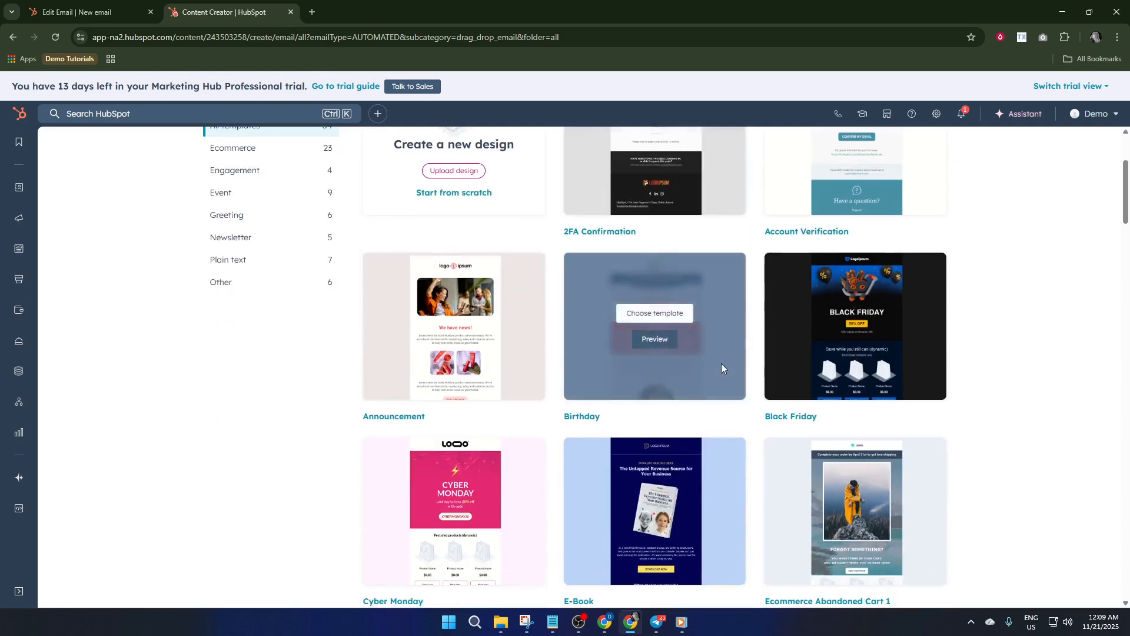
scroll(726, 324, "up", 3)
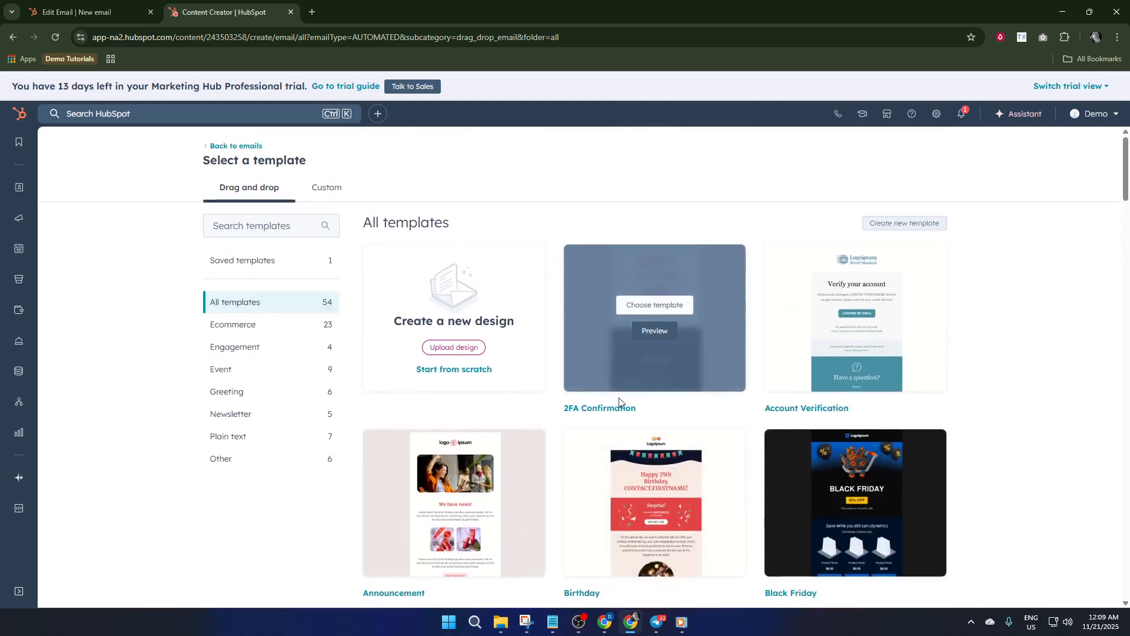
scroll(691, 450, "down", 2)
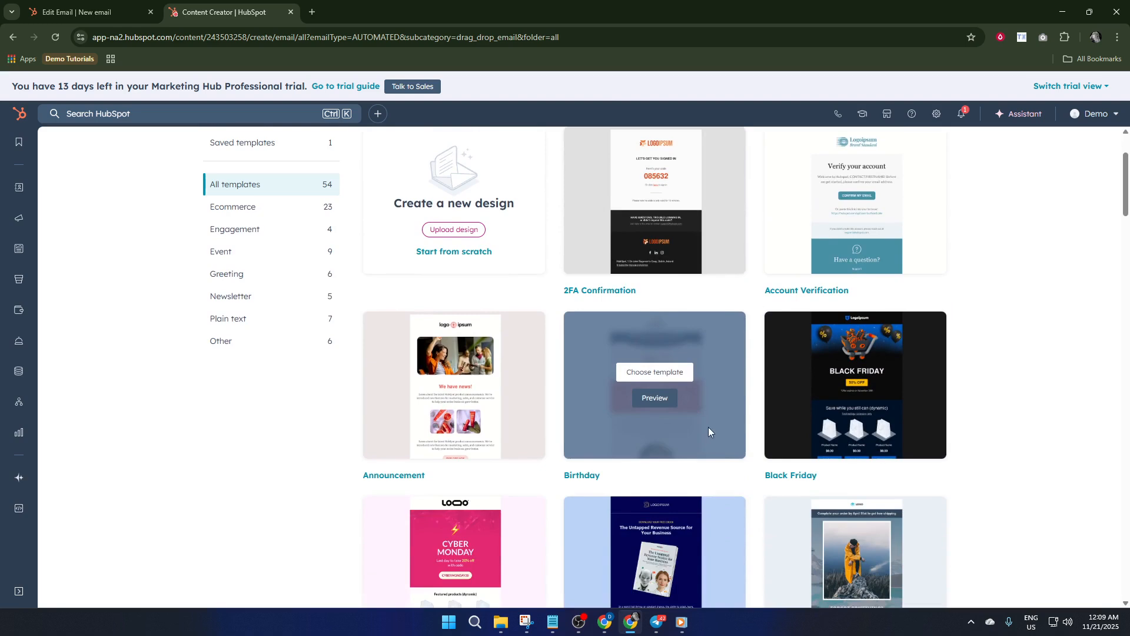
scroll(693, 412, "up", 2)
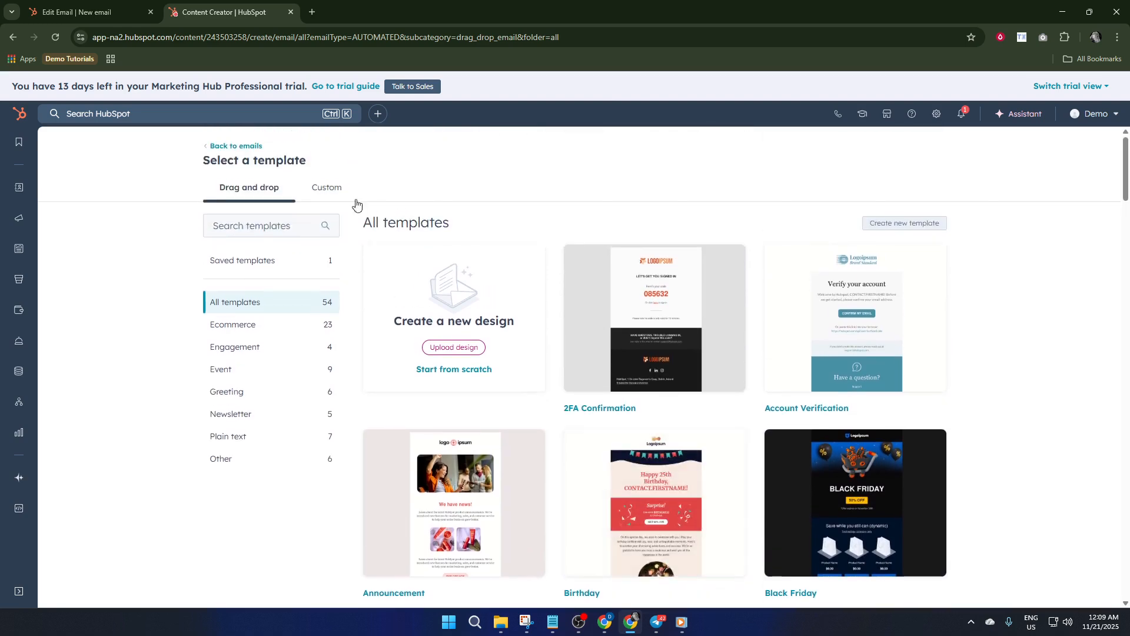
Search the email templates for "follow up" and clear the search again.
left_click(296, 226)
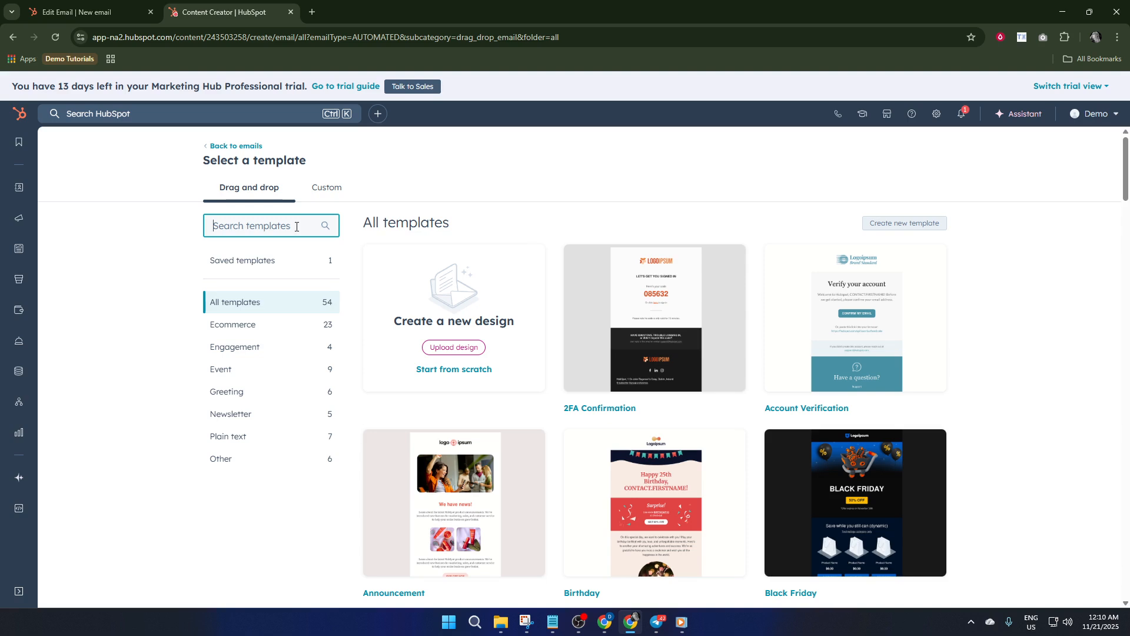
type("follo")
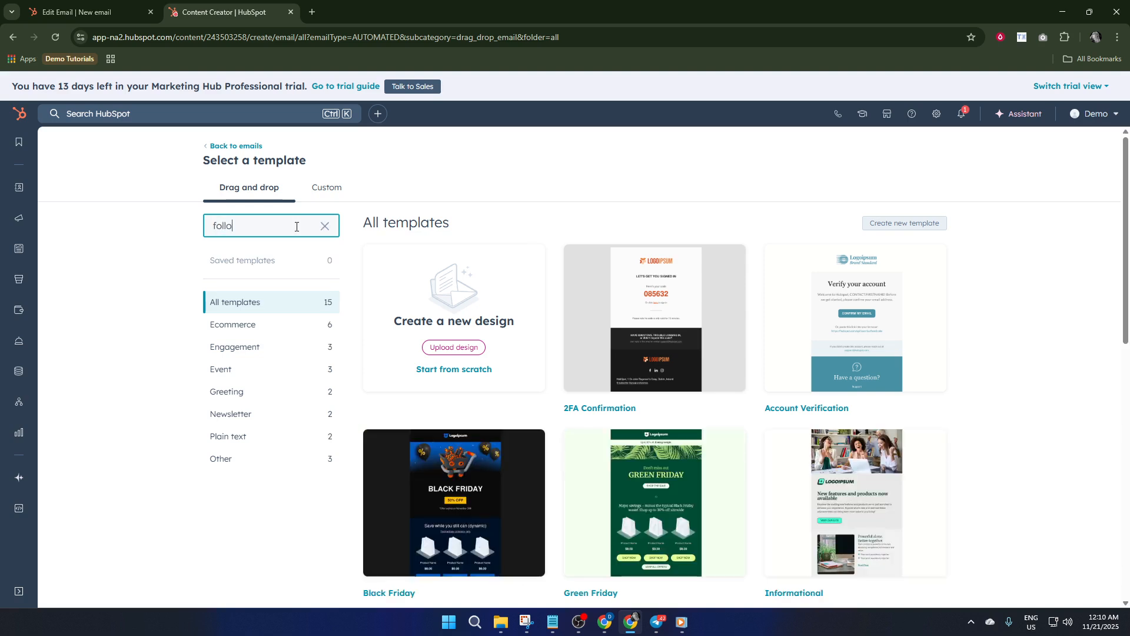
type("w ")
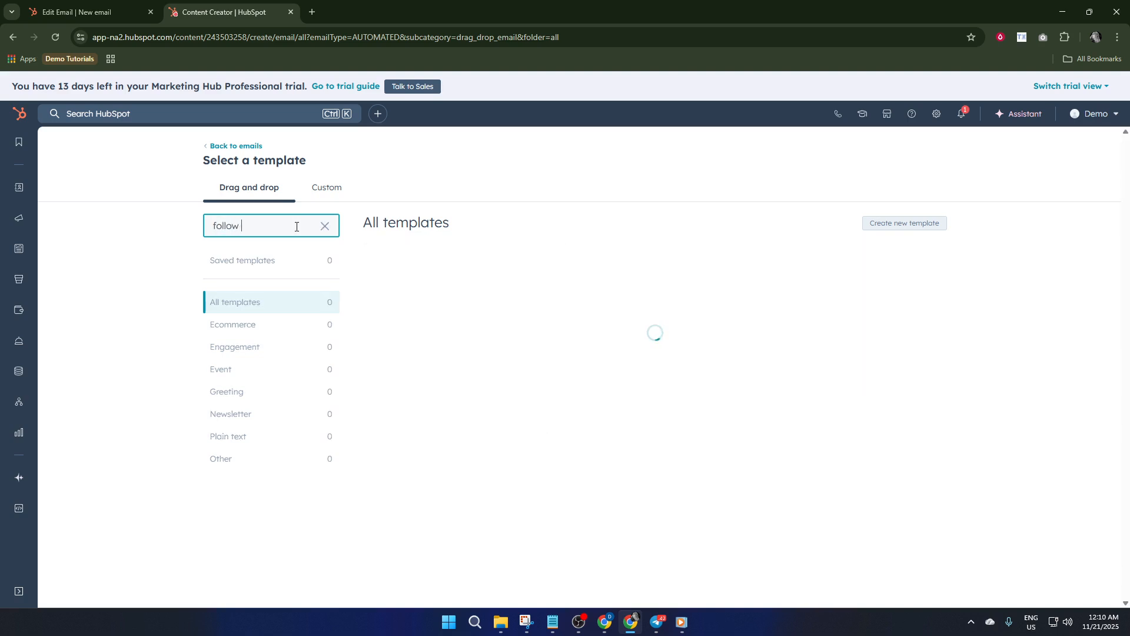
type("up")
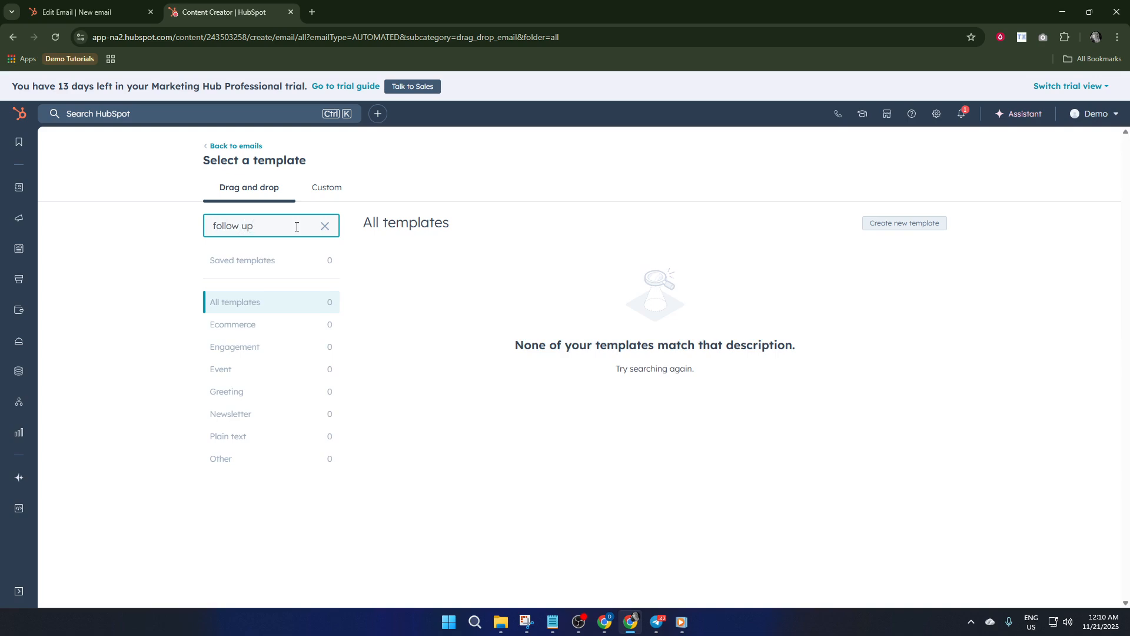
left_click(325, 226)
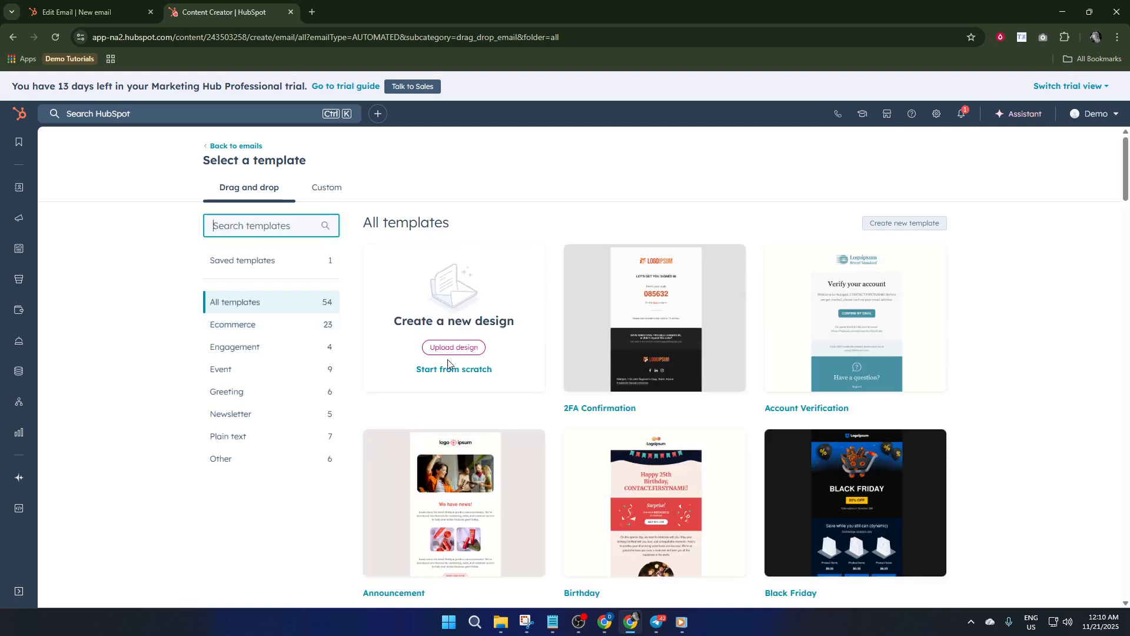
Create the email from the Announcement template and look through its content from the header to the footer.
scroll(538, 375, "down", 2)
mouse_move(494, 398)
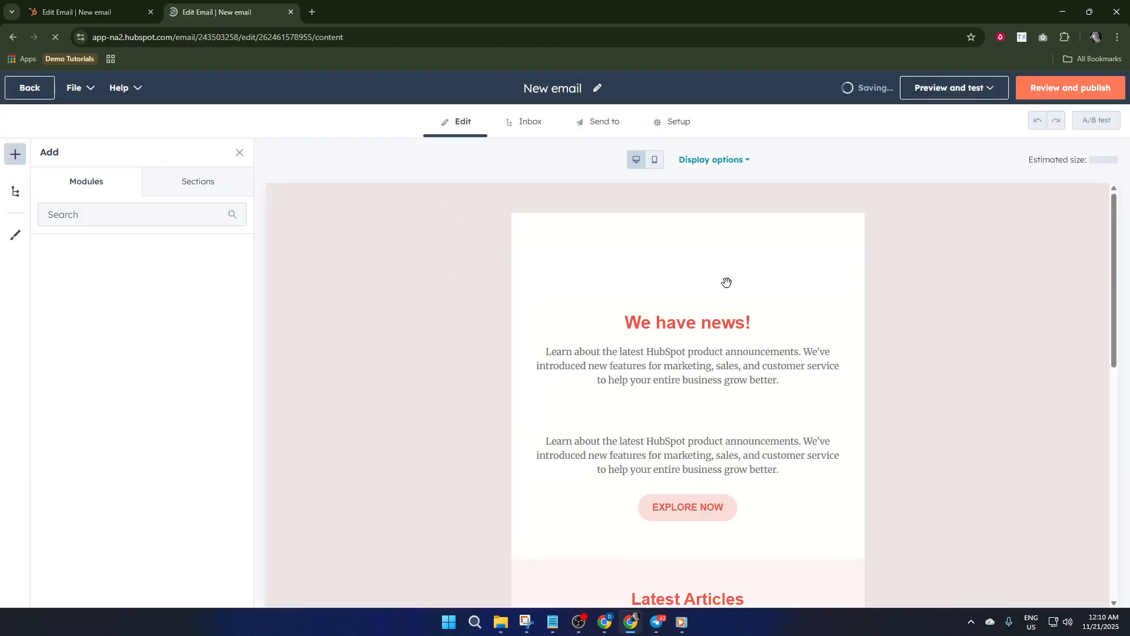
scroll(635, 301, "down", 3)
scroll(648, 277, "up", 5)
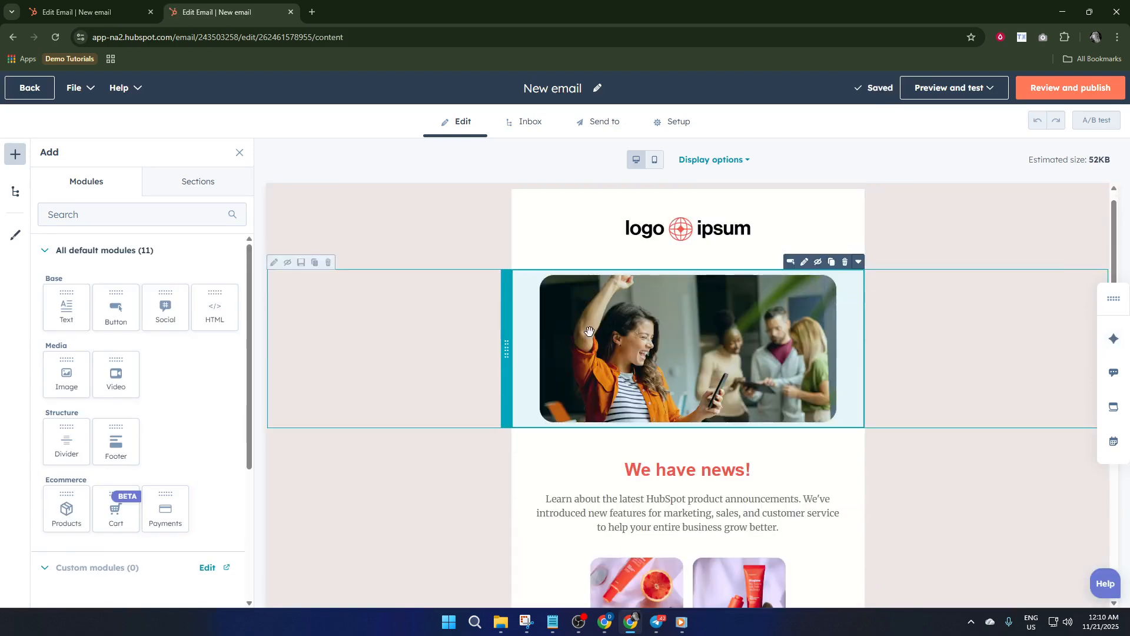
scroll(589, 331, "down", 5)
scroll(665, 414, "down", 10)
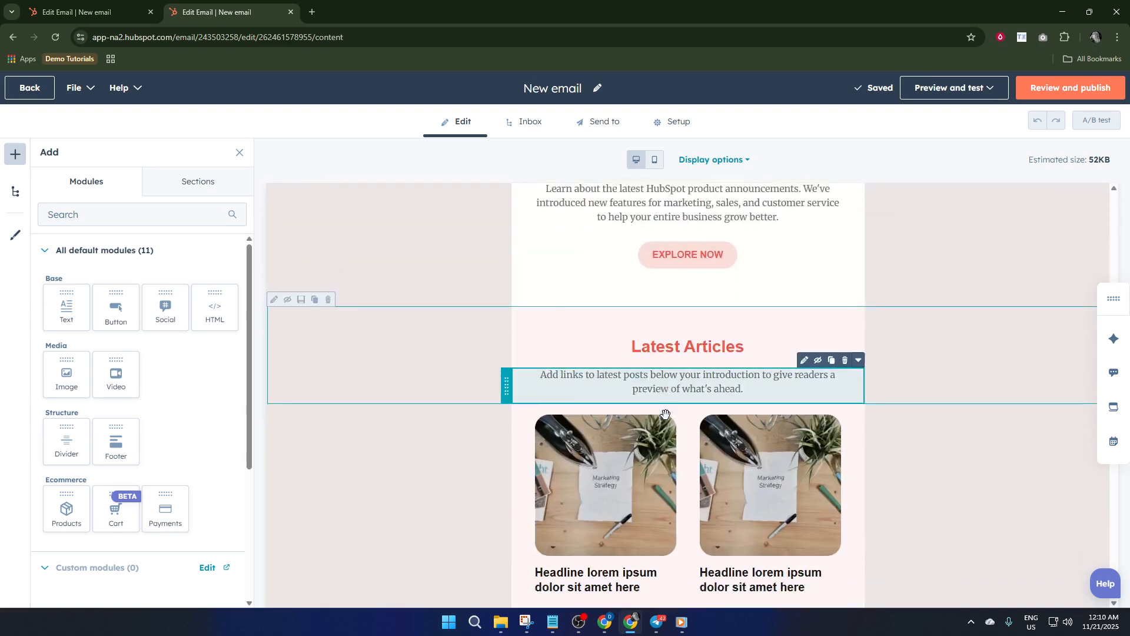
scroll(966, 219, "up", 2)
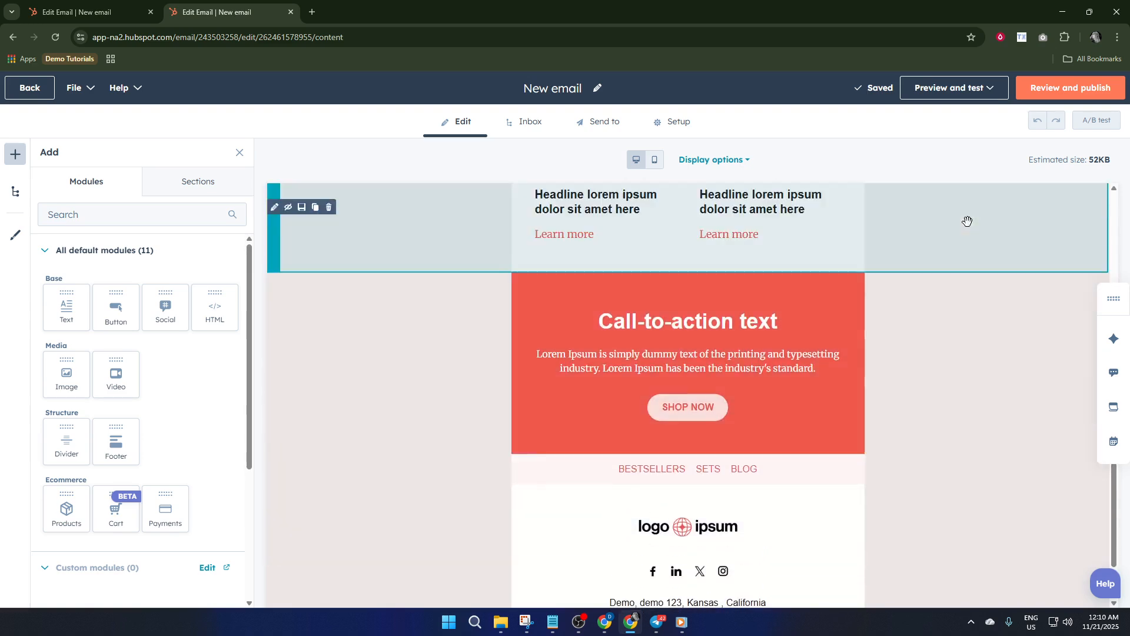
scroll(843, 422, "down", 3)
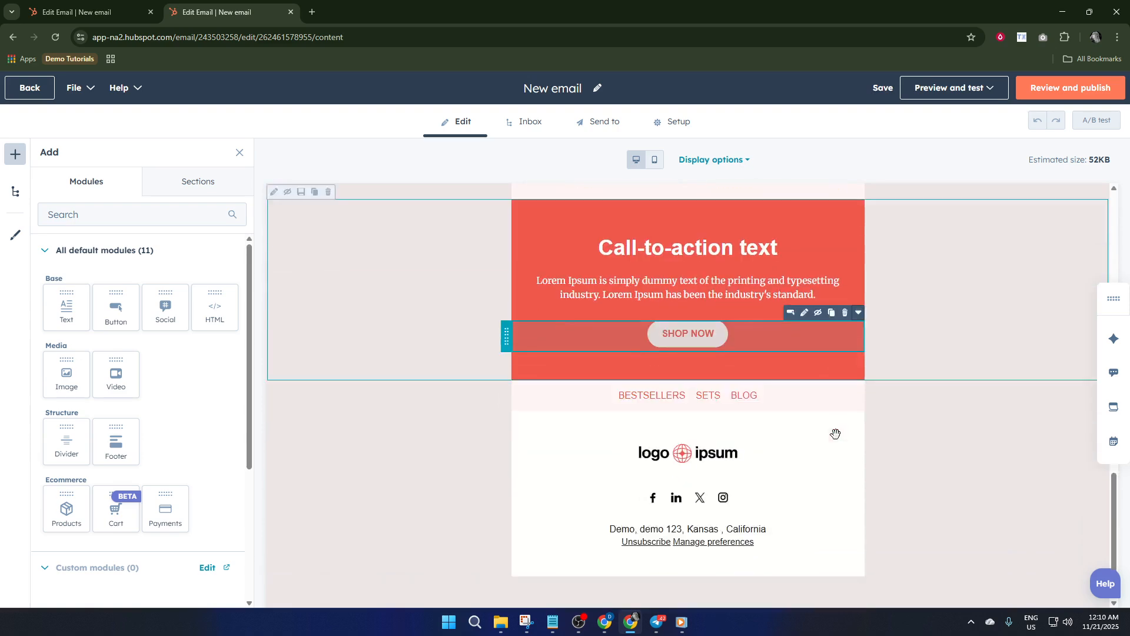
scroll(870, 421, "up", 6)
scroll(872, 422, "up", 6)
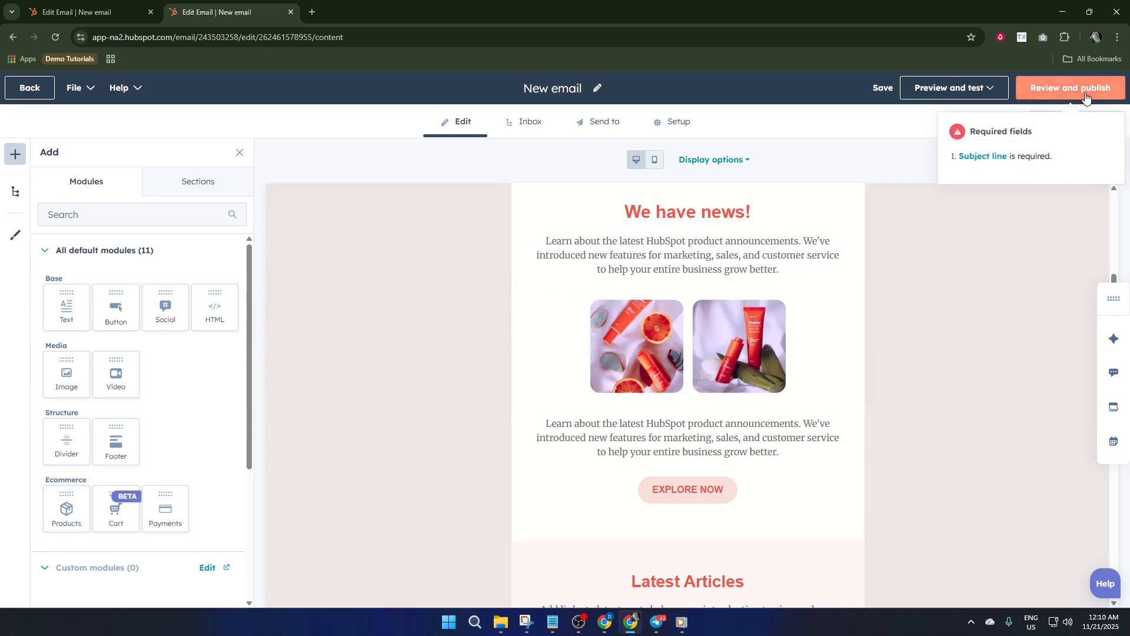
Go to the missing required subject line from the publishing review, and enter "Demo 1" as subject and "Demo test" as preview text.
left_click(1088, 94)
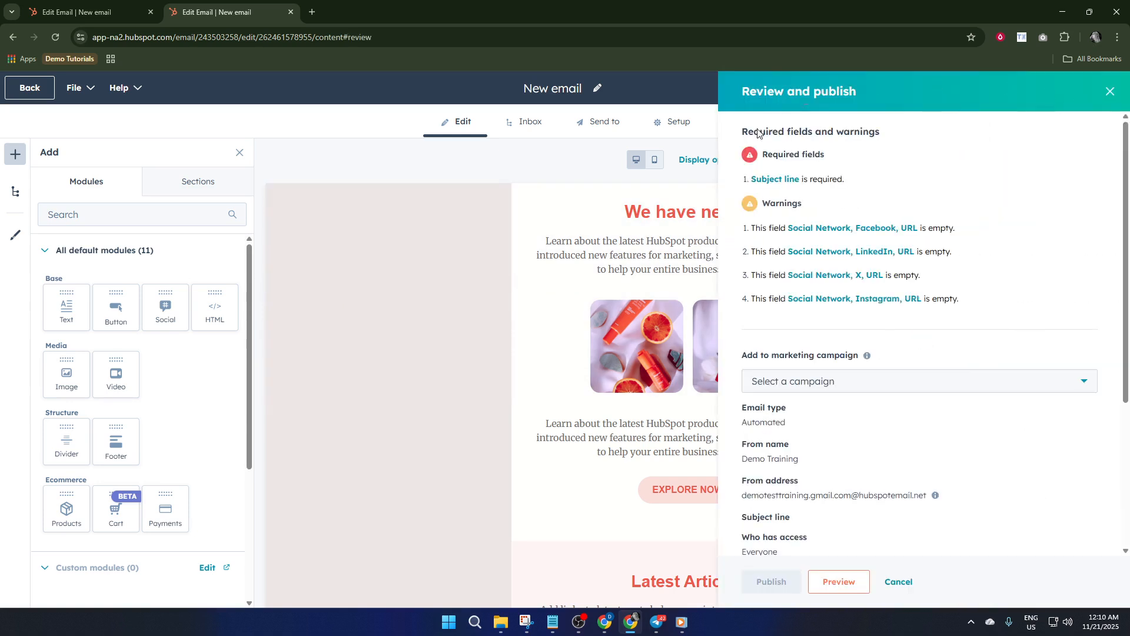
left_click(786, 179)
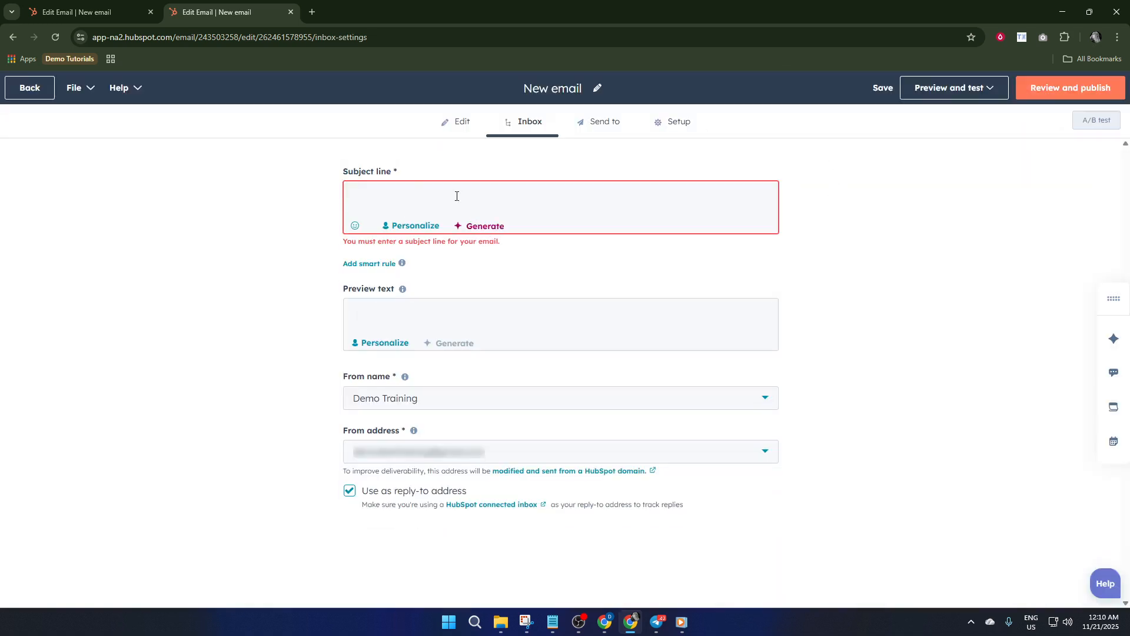
type("Demo 1")
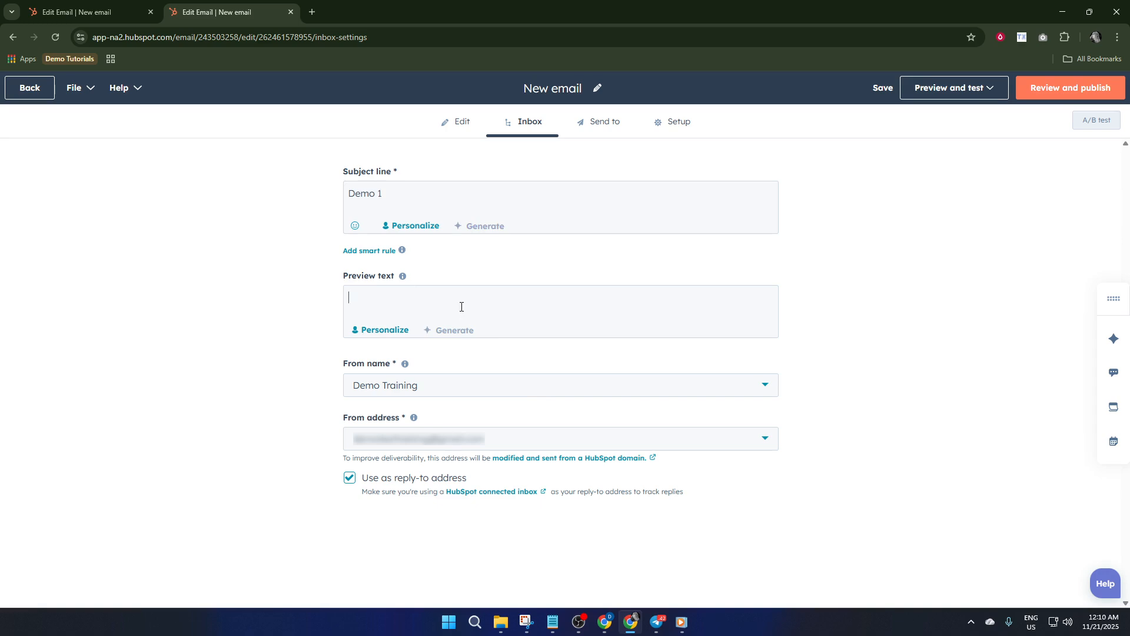
type("Demo")
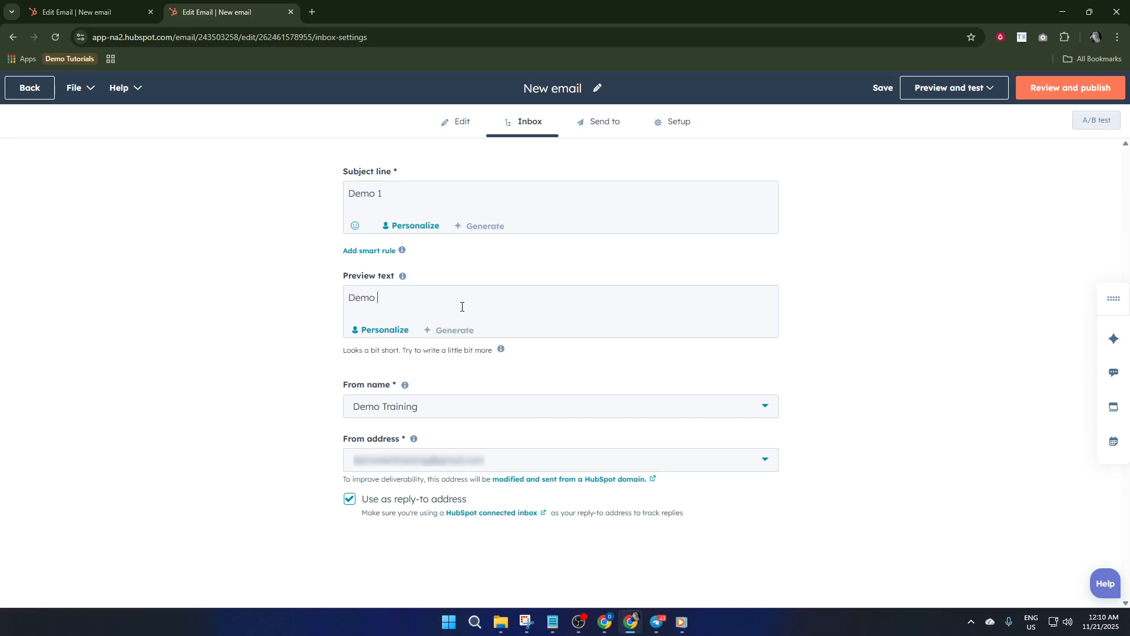
type(" test")
Review the automated email's publishing details and publish it.
left_click(1062, 93)
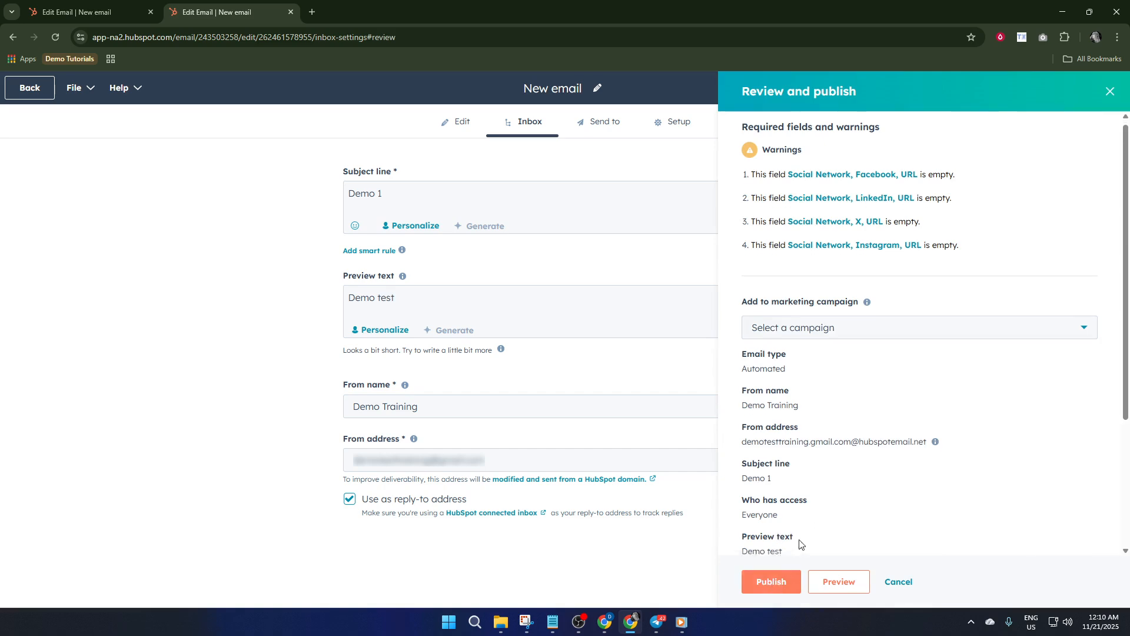
scroll(783, 559, "down", 3)
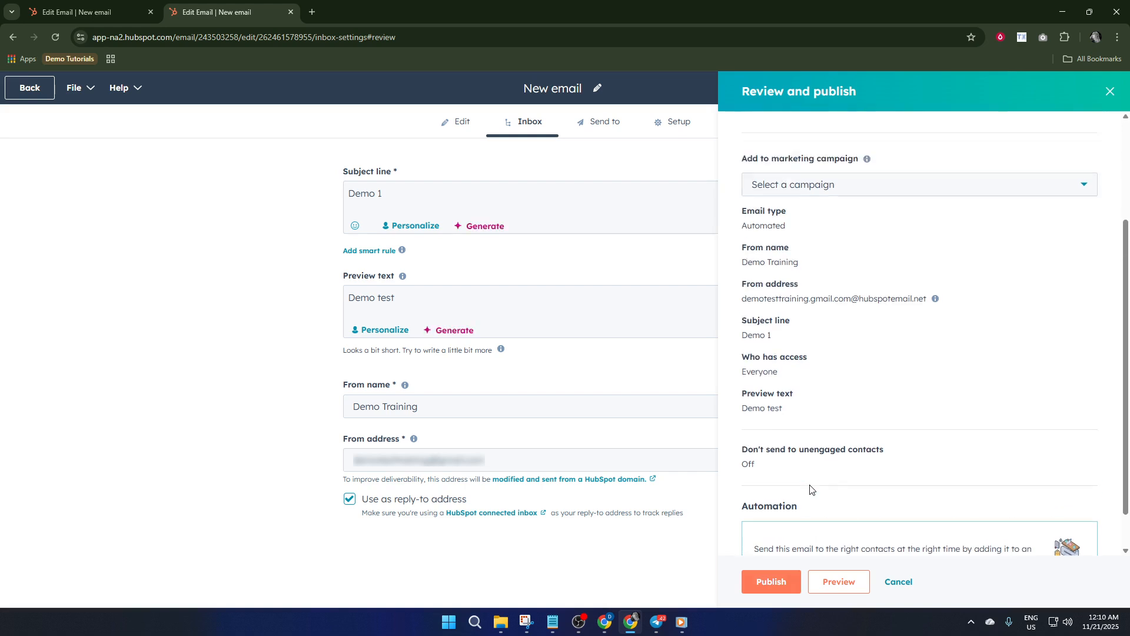
scroll(810, 487, "up", 3)
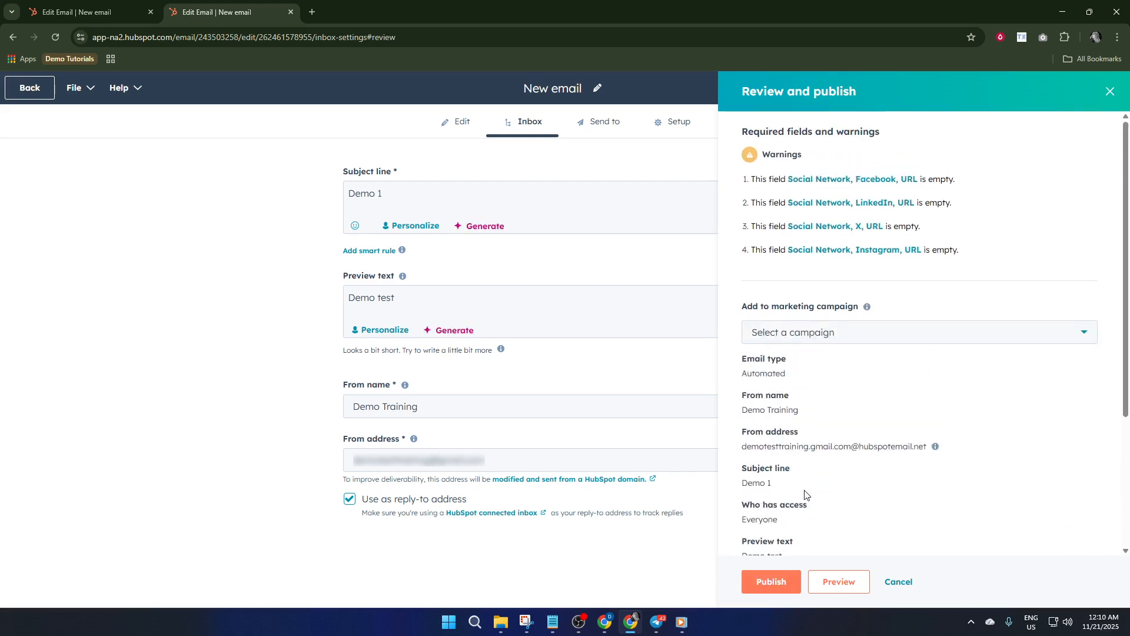
left_click(786, 580)
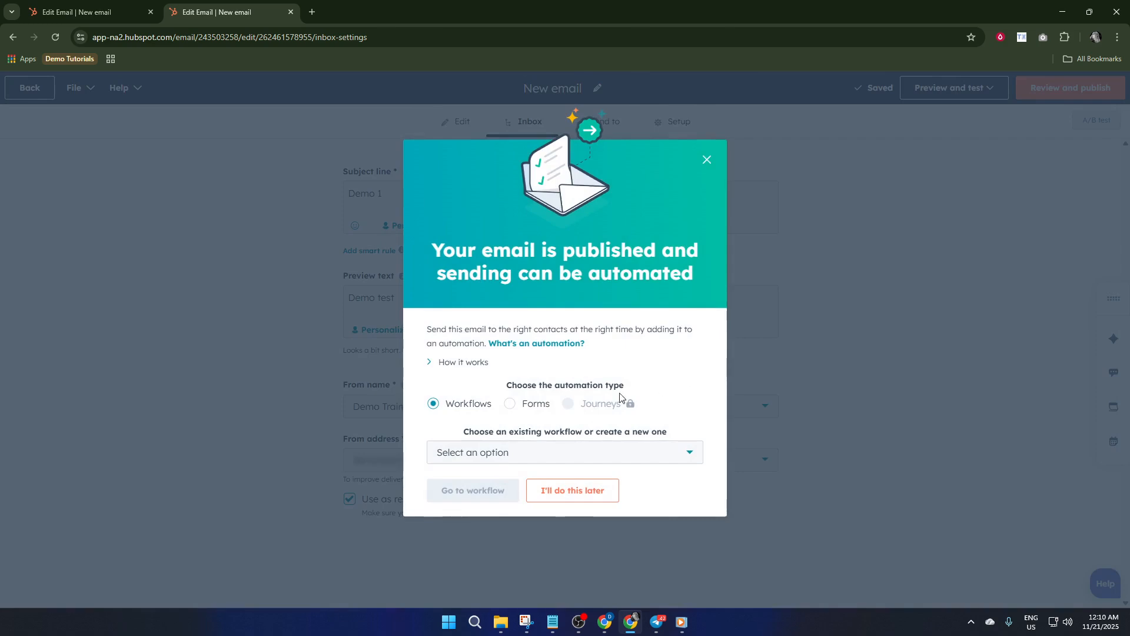
Choose the existing workflow "Send email after link click from subscribed contacts" for the published email, open it and look over its trigger and actions.
left_click(521, 460)
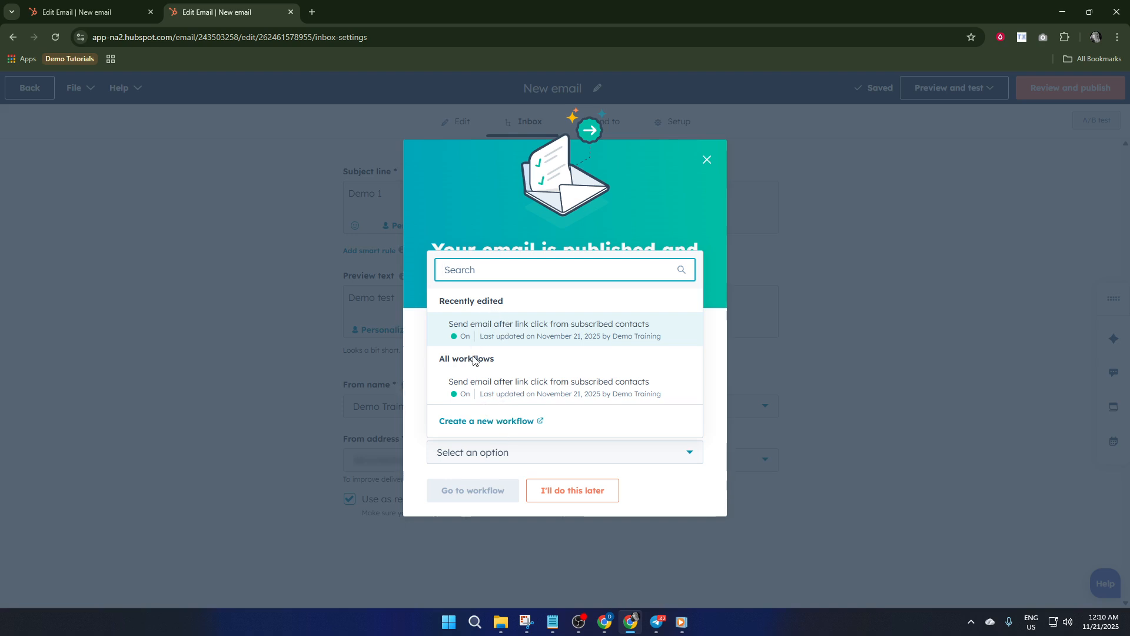
left_click(479, 383)
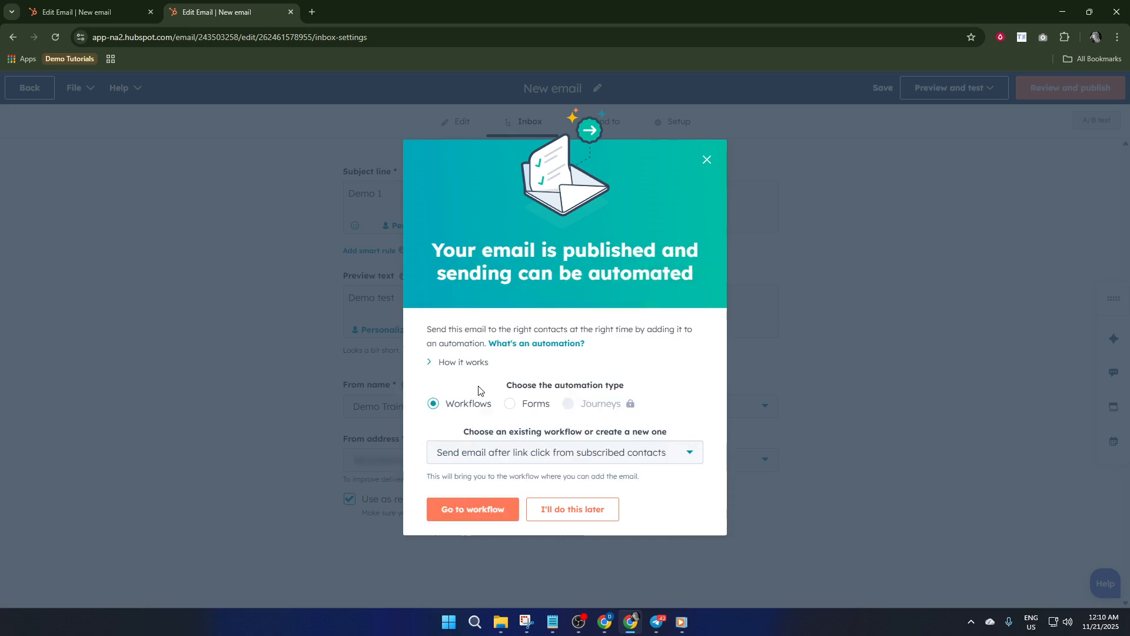
left_click(543, 463)
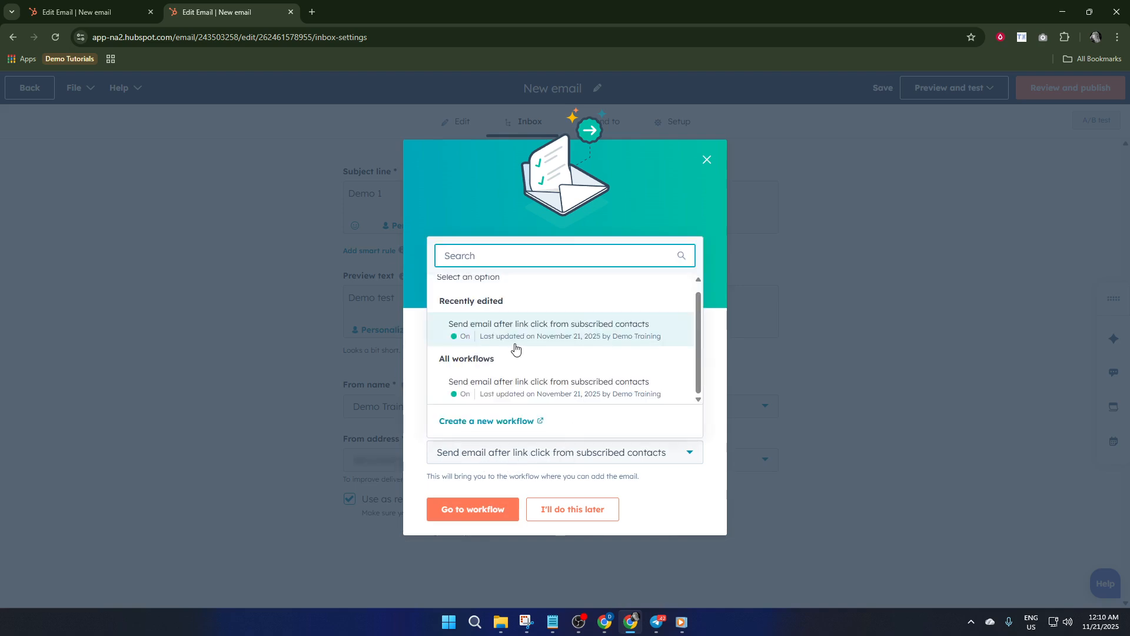
left_click(513, 385)
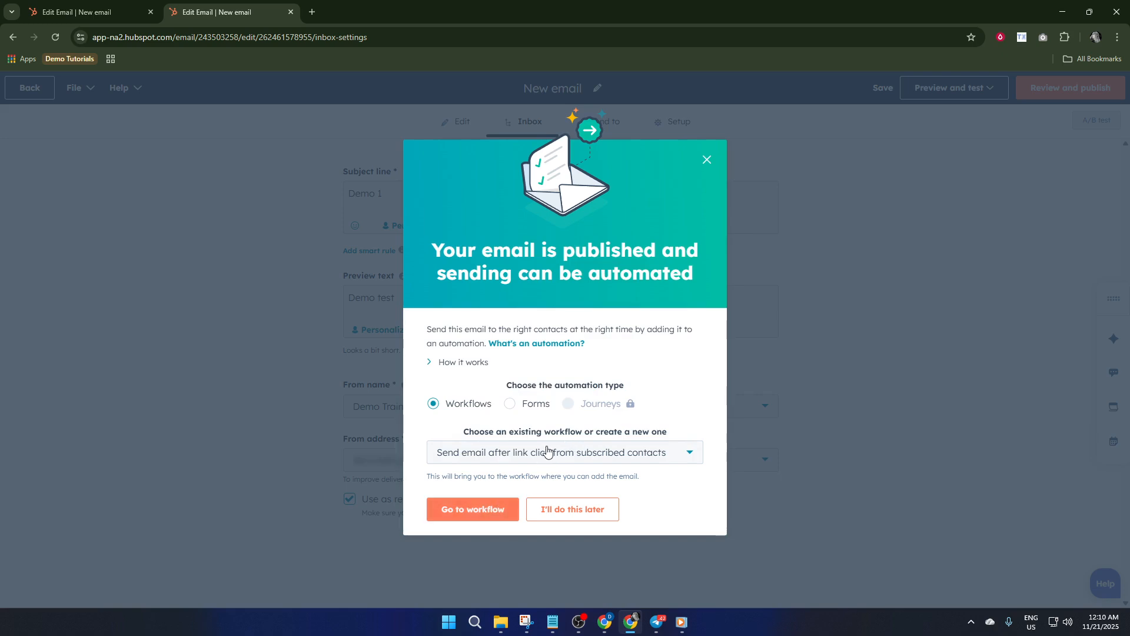
left_click(480, 510)
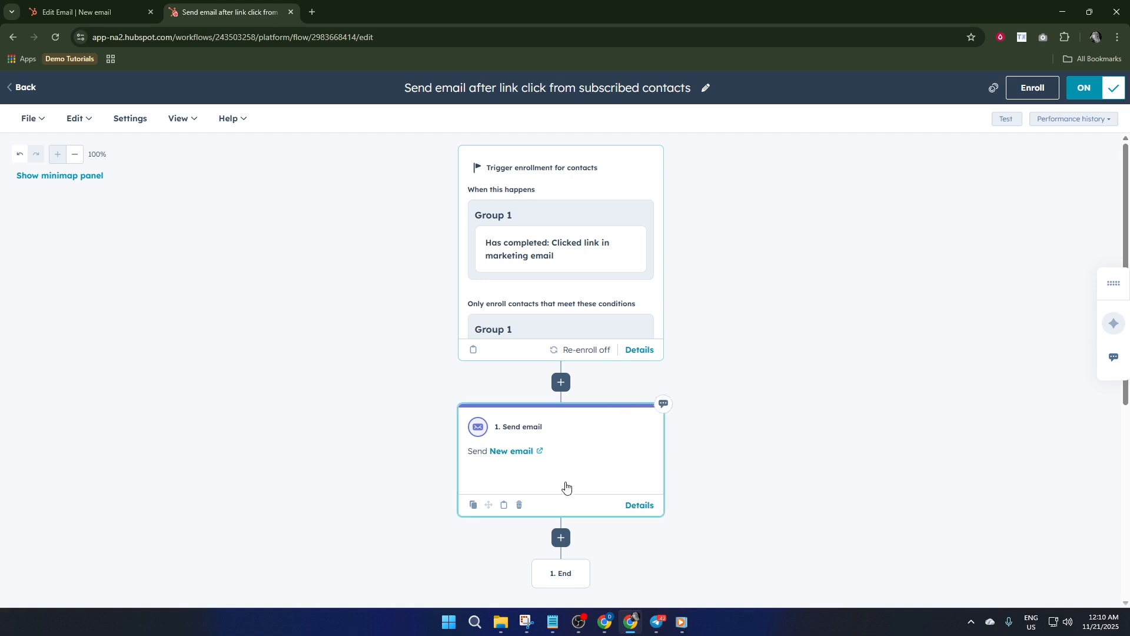
scroll(600, 435, "down", 3)
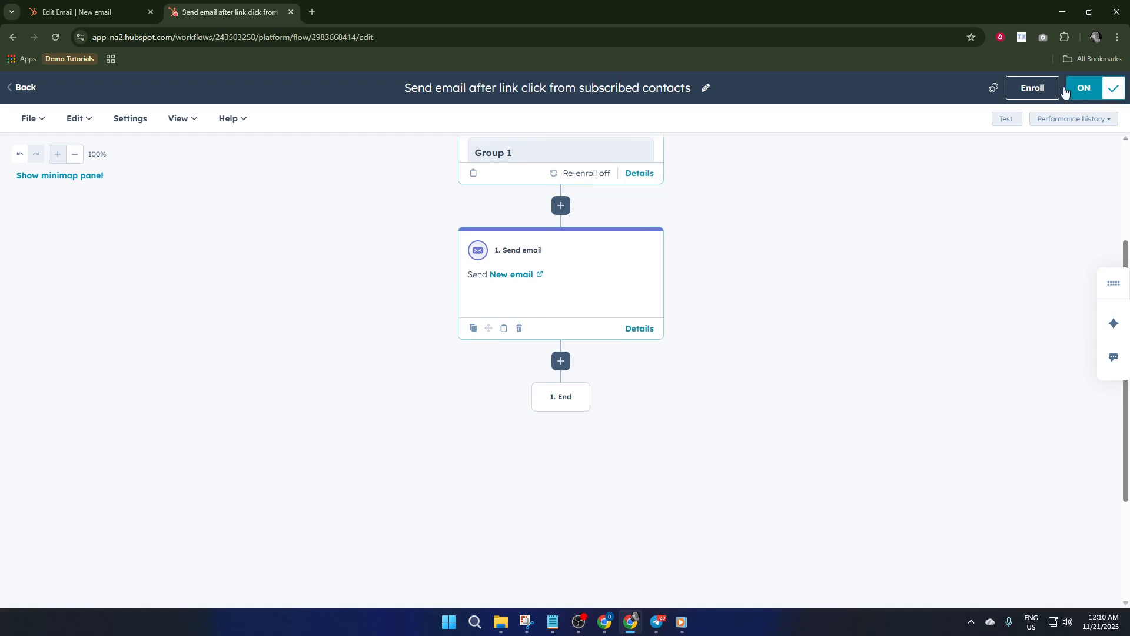
scroll(852, 336, "up", 3)
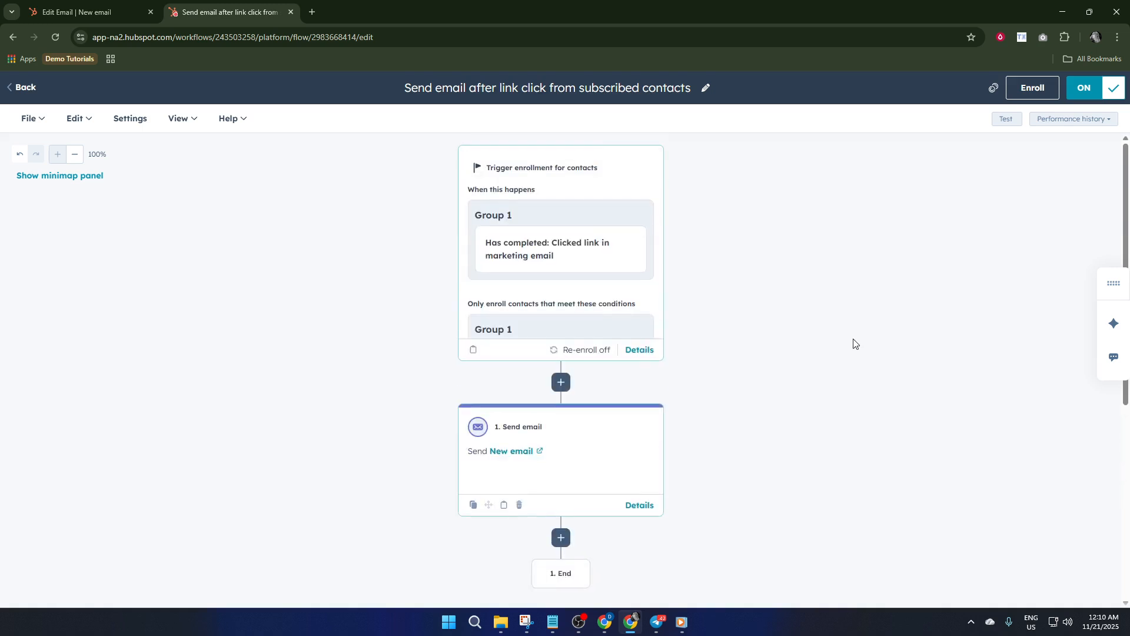